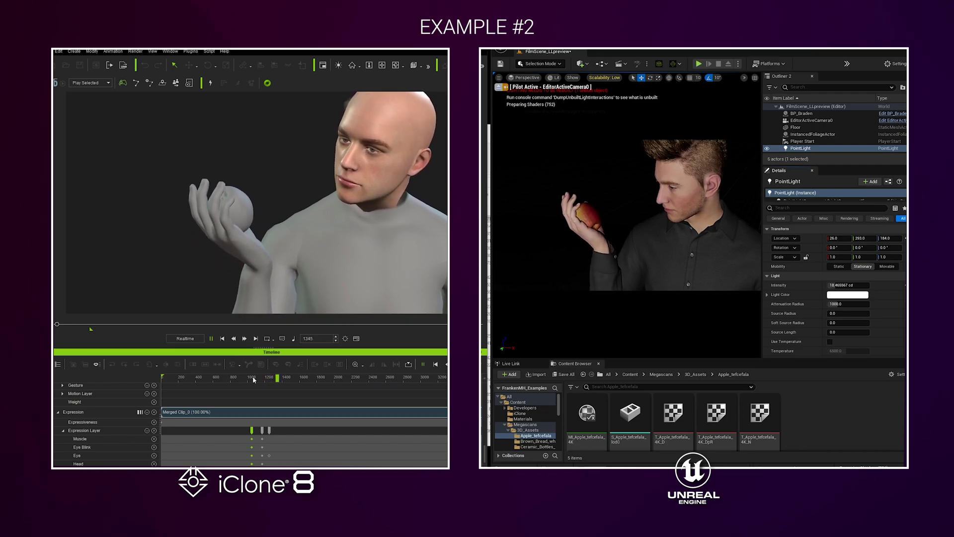
Pause the example animation and return to frame 245 on the timeline.
key("space")
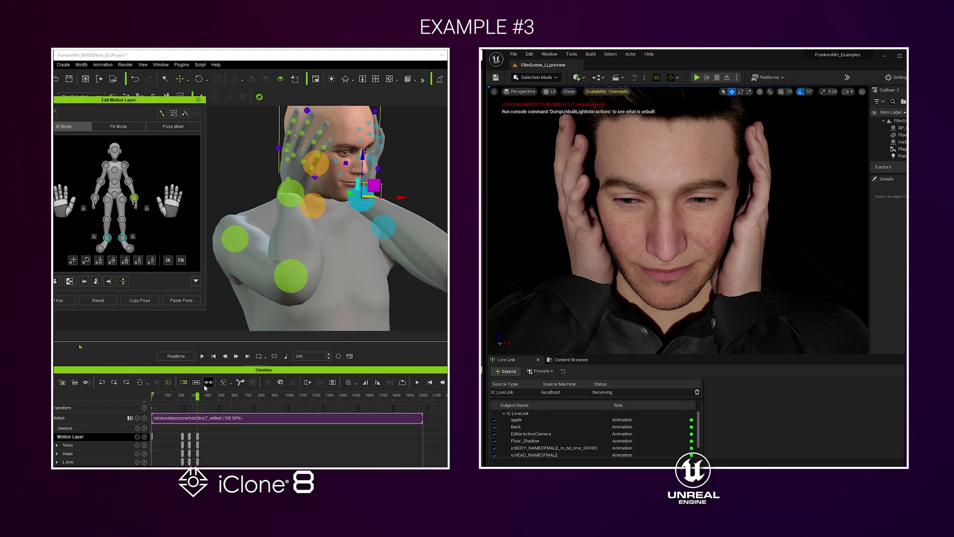
left_click(184, 397)
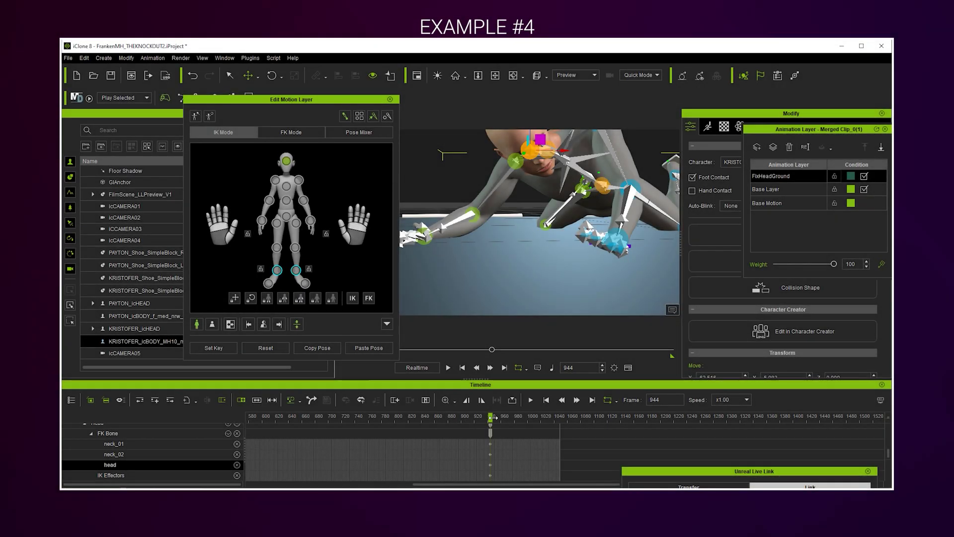
At frame 970, move and rotate the knocked-out character's head so it lies on the ground.
left_click_drag(490, 415, 507, 415)
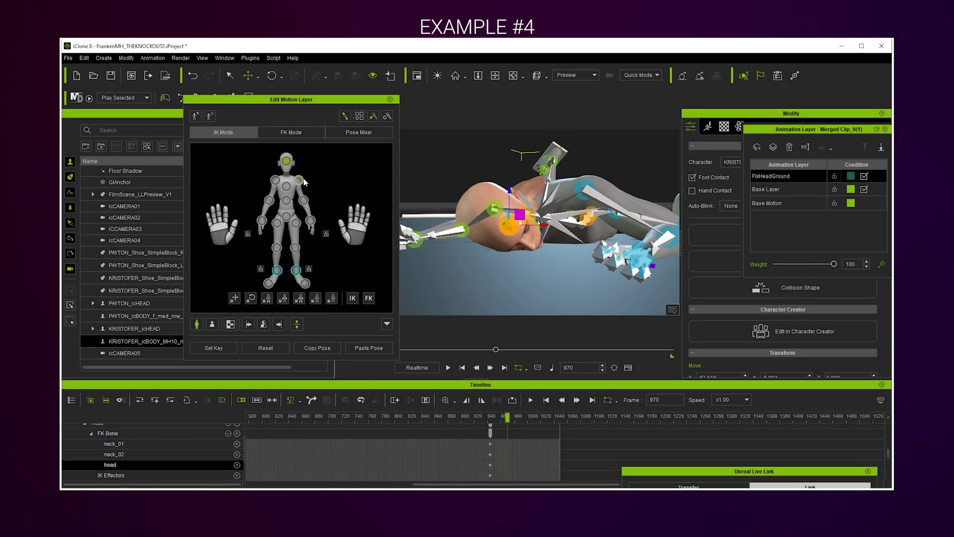
left_click_drag(528, 217, 526, 201)
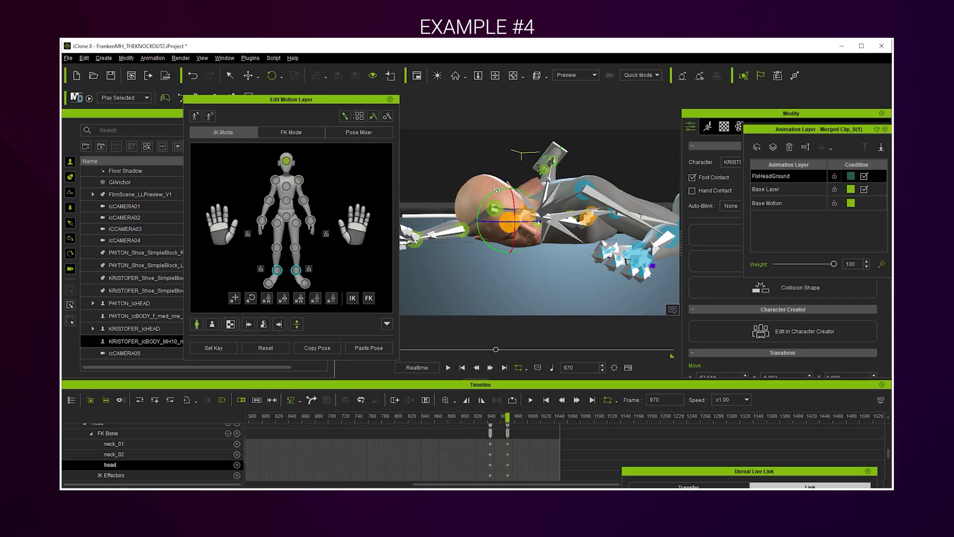
left_click_drag(526, 197, 525, 182)
key("e")
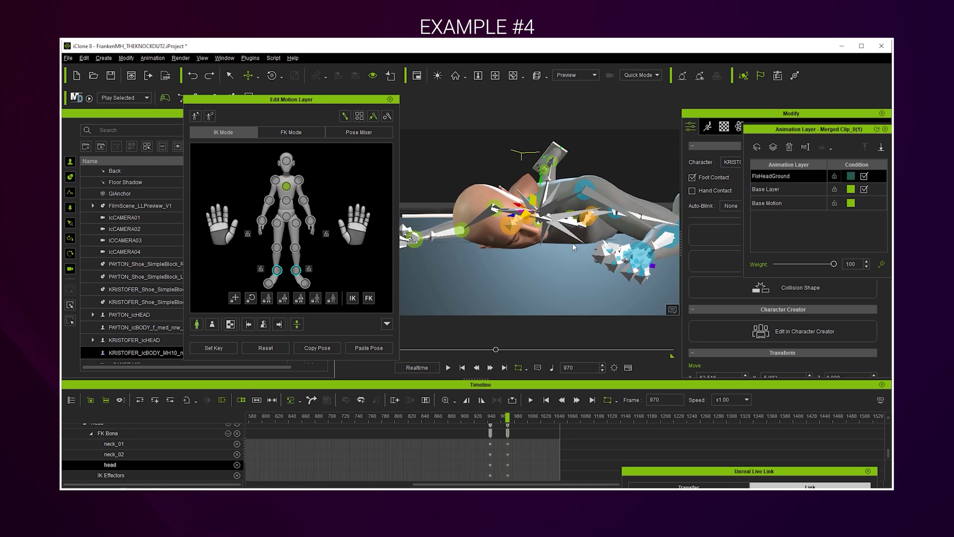
right_click_drag(541, 184, 519, 228)
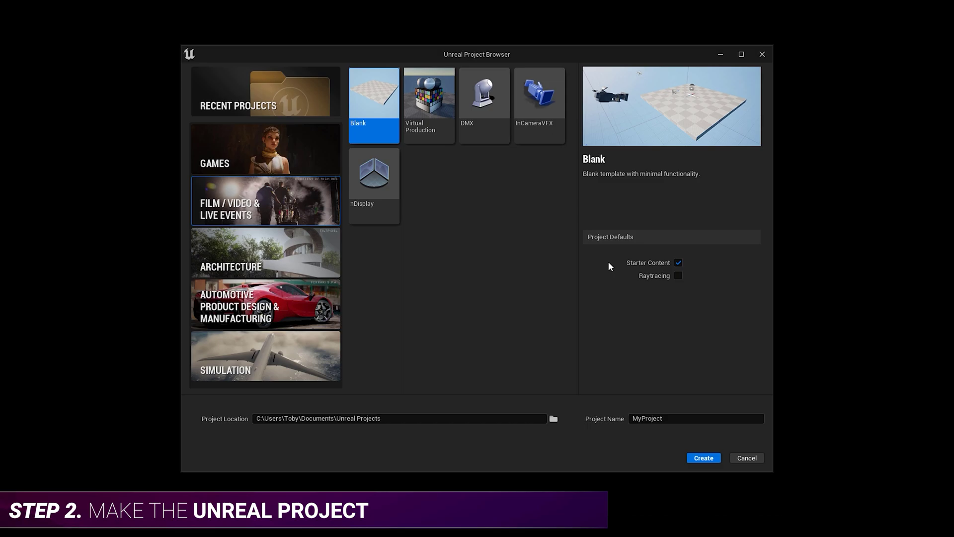
Create the TheKnockout project with raytracing enabled and floor location Z set to 0.
left_click(679, 276)
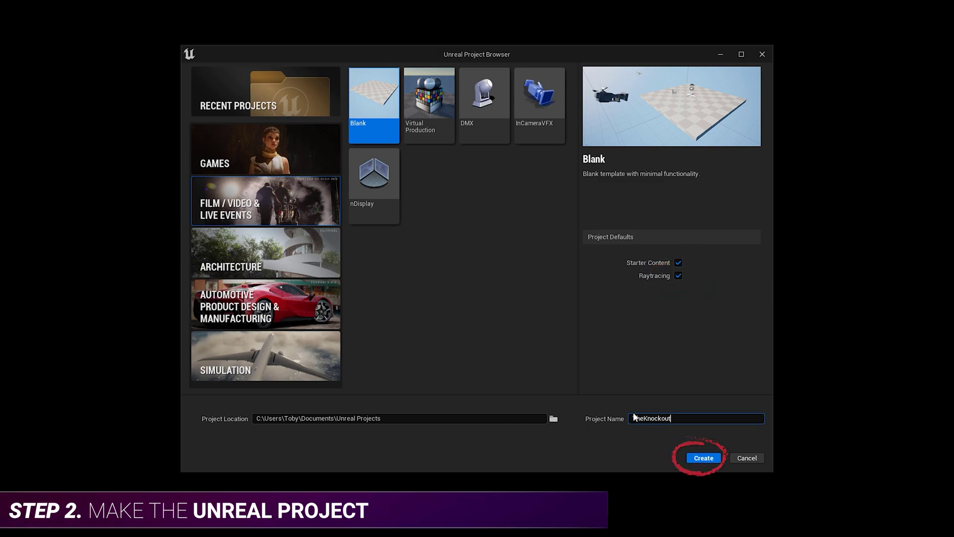
left_click(707, 463)
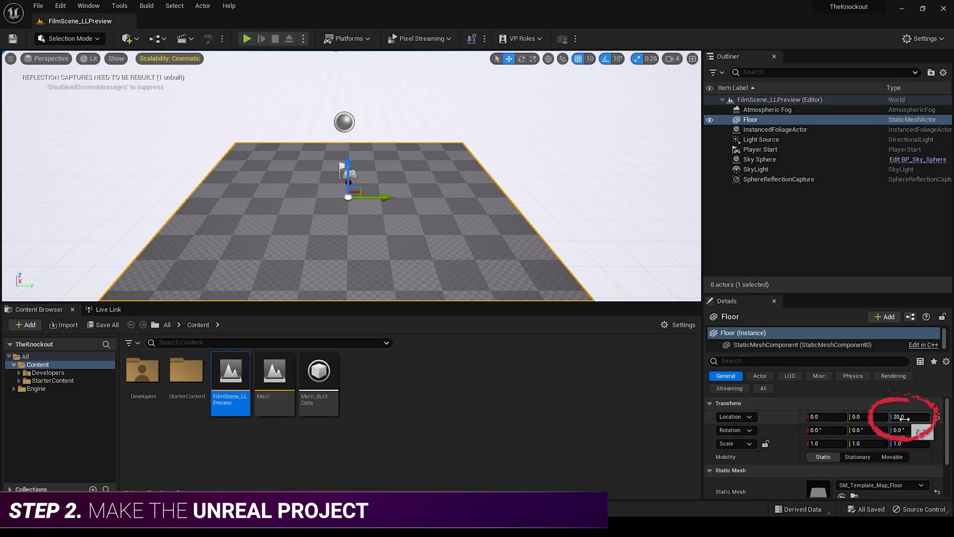
type("0")
key("Return")
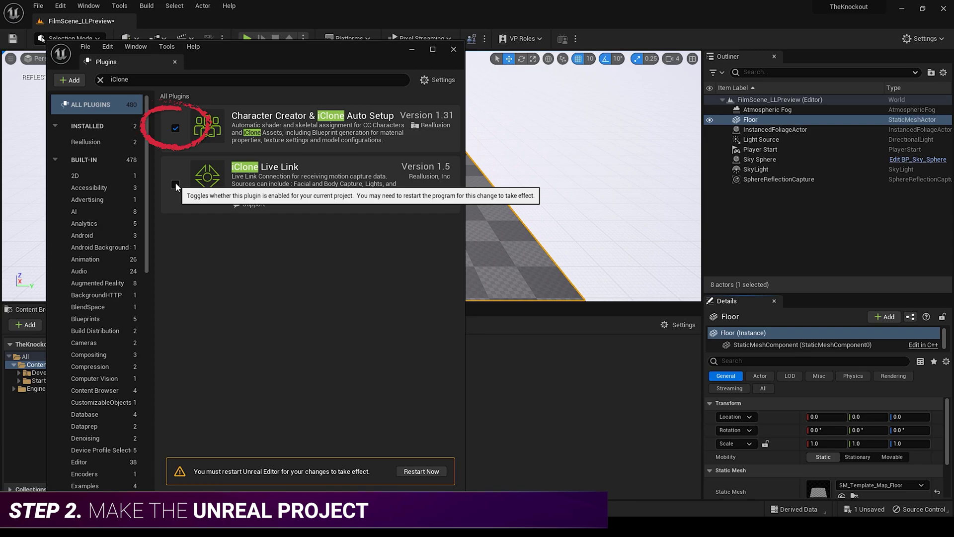
Enable the iClone Live Link plugin and add the Payton and Kristofer MetaHumans from Bridge.
left_click(175, 185)
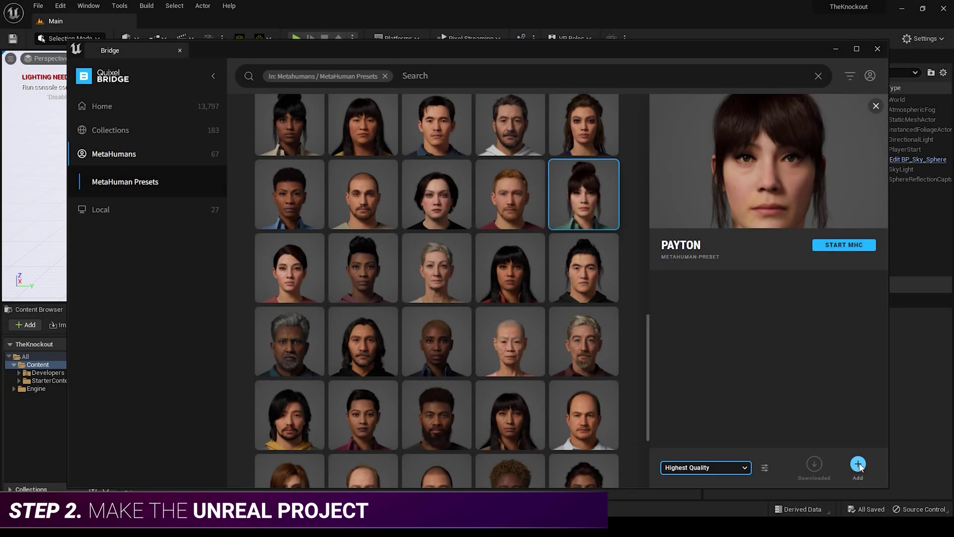
left_click(858, 464)
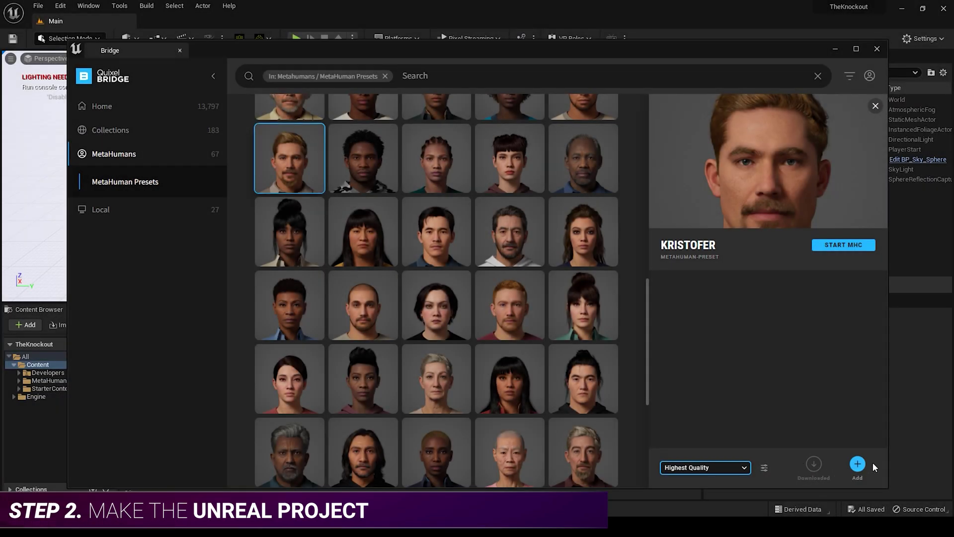
left_click(858, 464)
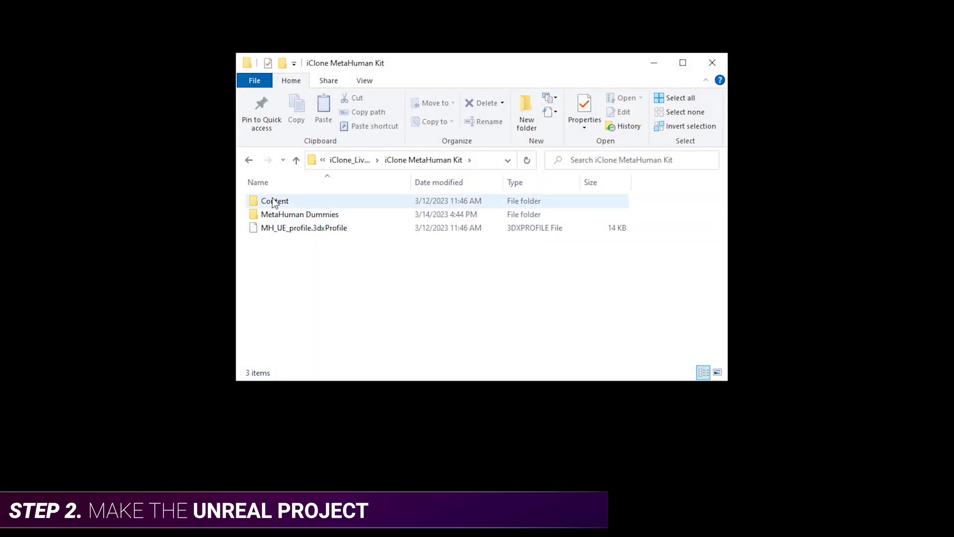
Copy the kit's Content folder and paste it into the TheKnockout project folder.
left_click(274, 201)
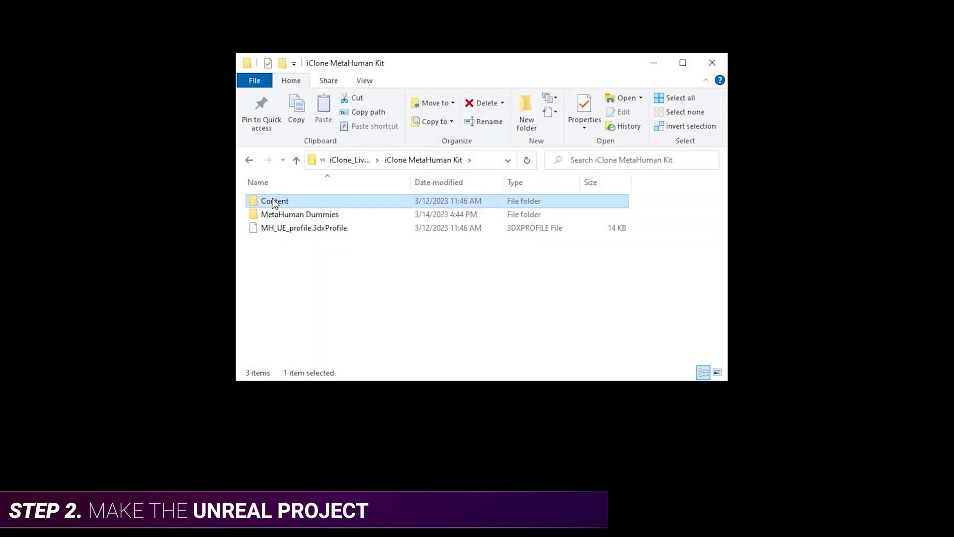
right_click(274, 202)
left_click(327, 530)
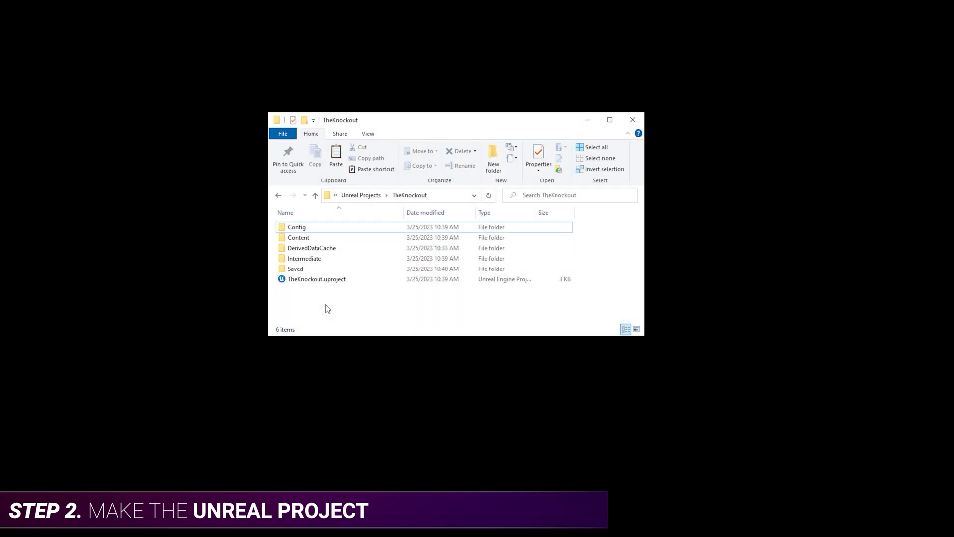
right_click(325, 306)
left_click(353, 373)
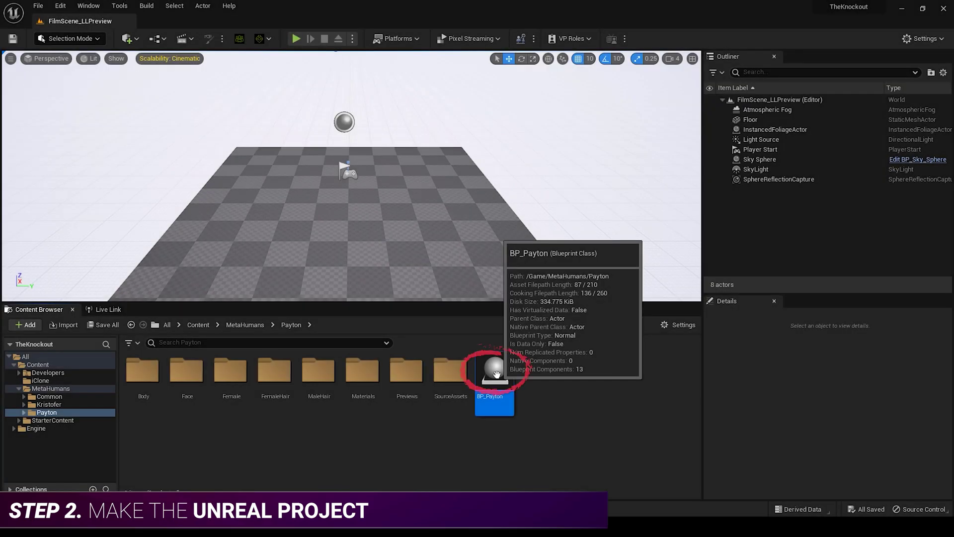
Place BP_Payton and BP_Kristofer in the level, reset Kristofer to the origin, and save BP_Payton.
left_click_drag(406, 230, 406, 234)
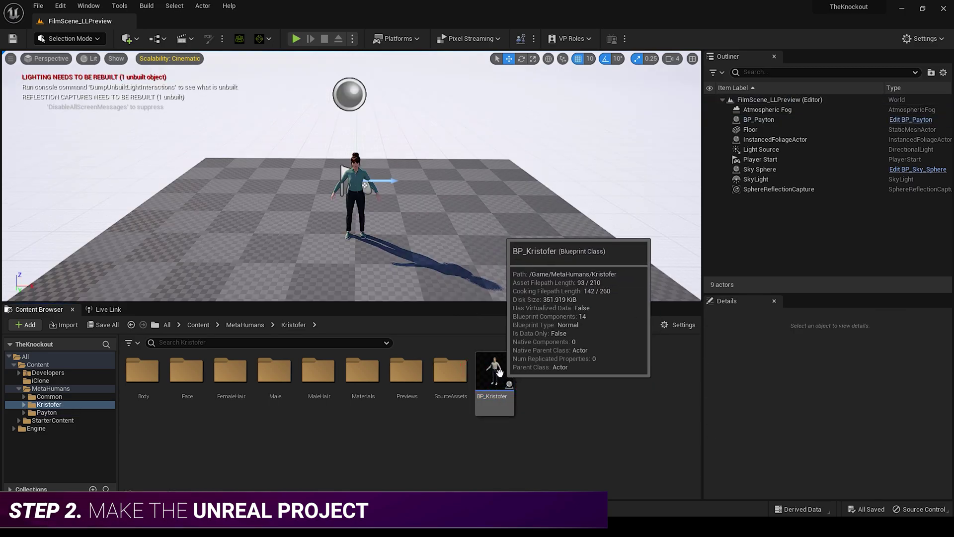
left_click_drag(493, 383, 487, 243)
left_click(937, 418)
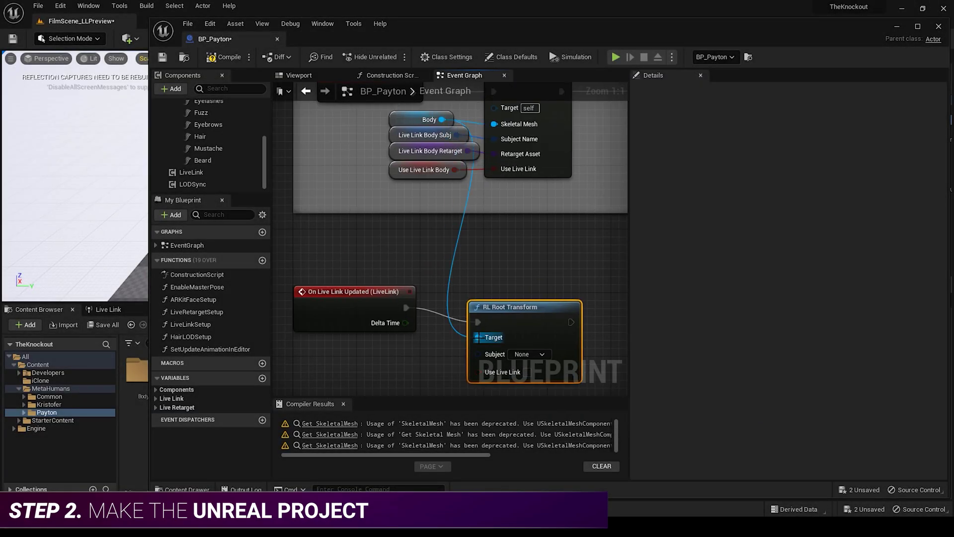
left_click(166, 57)
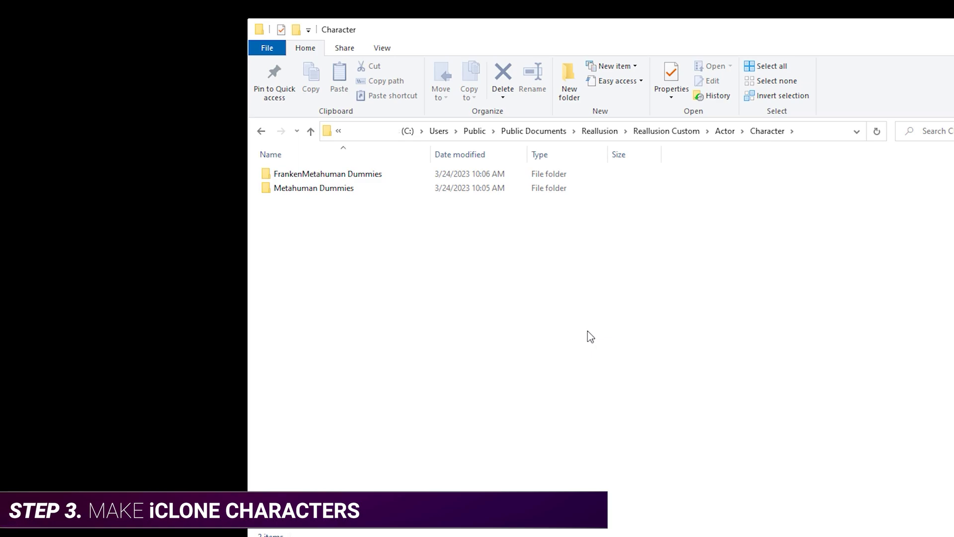
Open the Metahuman Dummies folder under Reallusion Custom > Actor > Character.
left_click(328, 194)
double_click(325, 192)
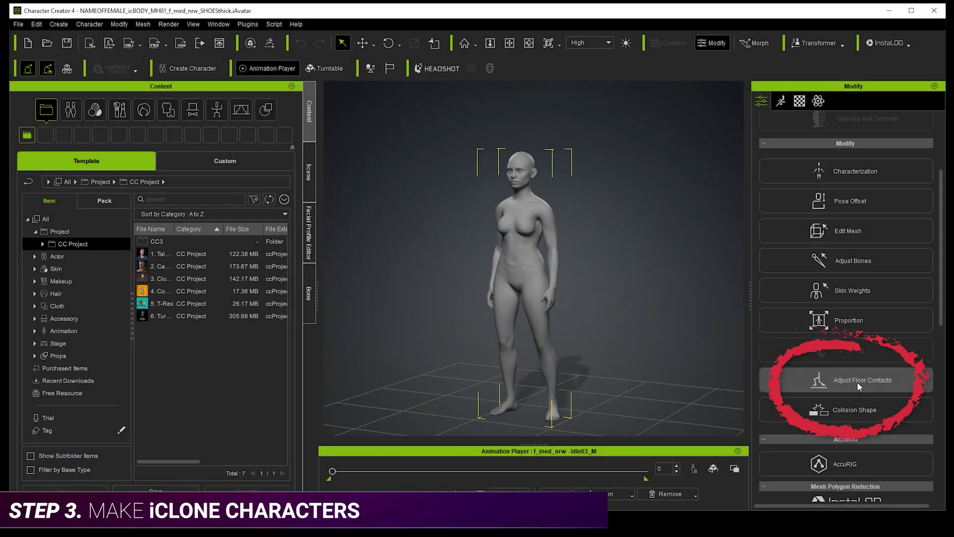
Lower the dummy's feet floor contact height to -9.6 in Adjust Floor Contacts.
left_click(857, 382)
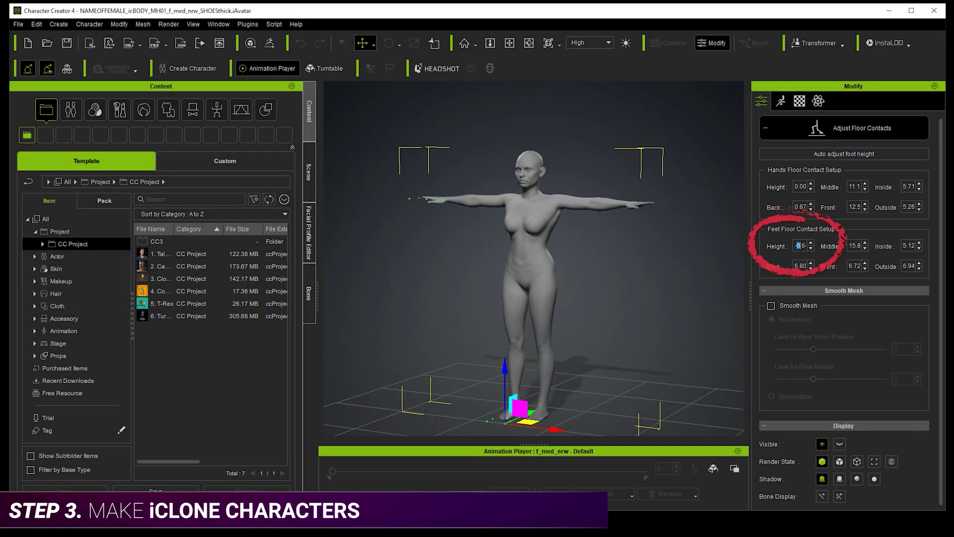
type("9")
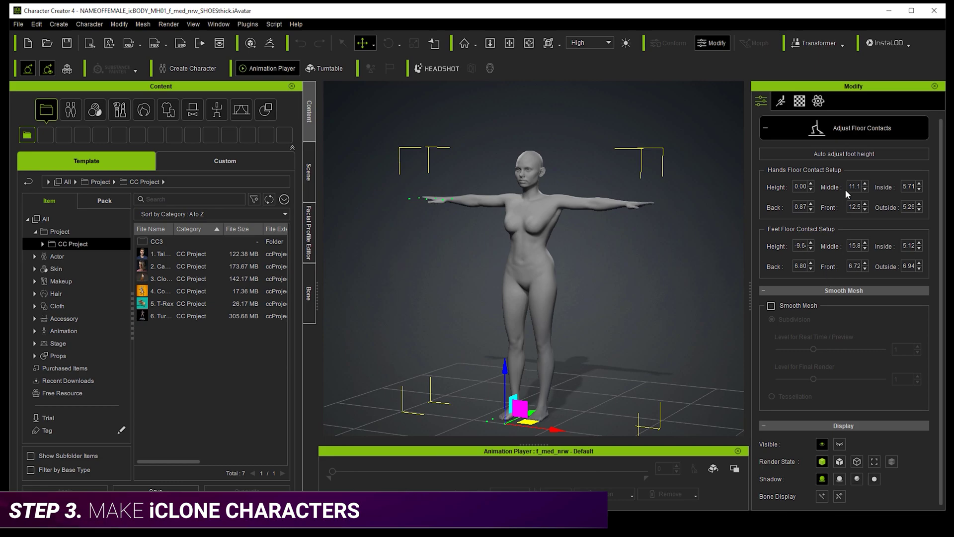
left_click(846, 132)
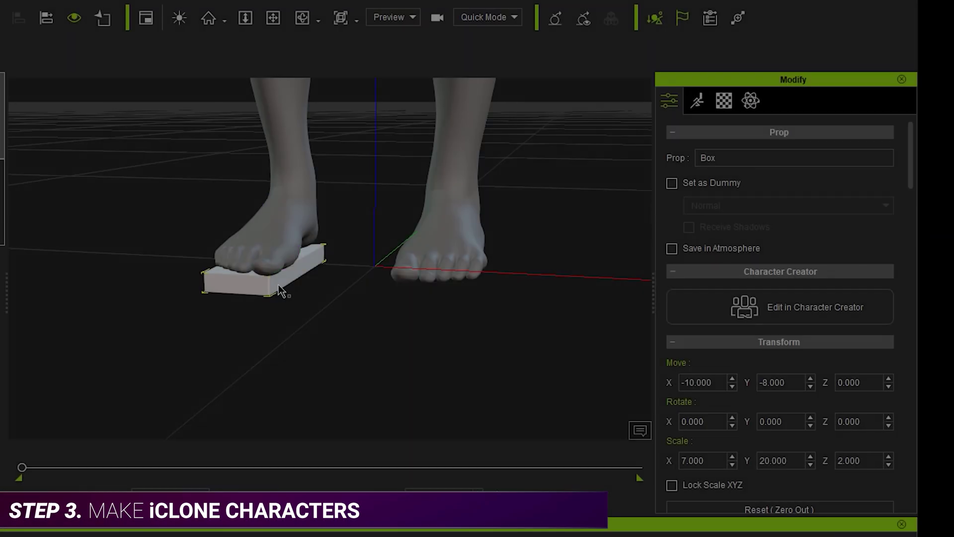
Clone the shoe block to X 10 under the right foot and link it to foot_r.
key("w")
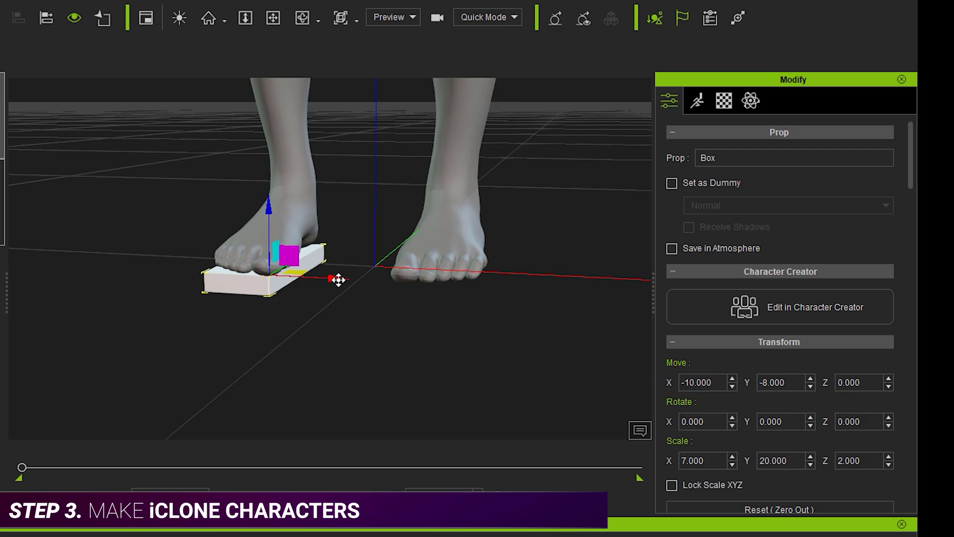
left_click_drag(338, 280, 497, 294, "shift")
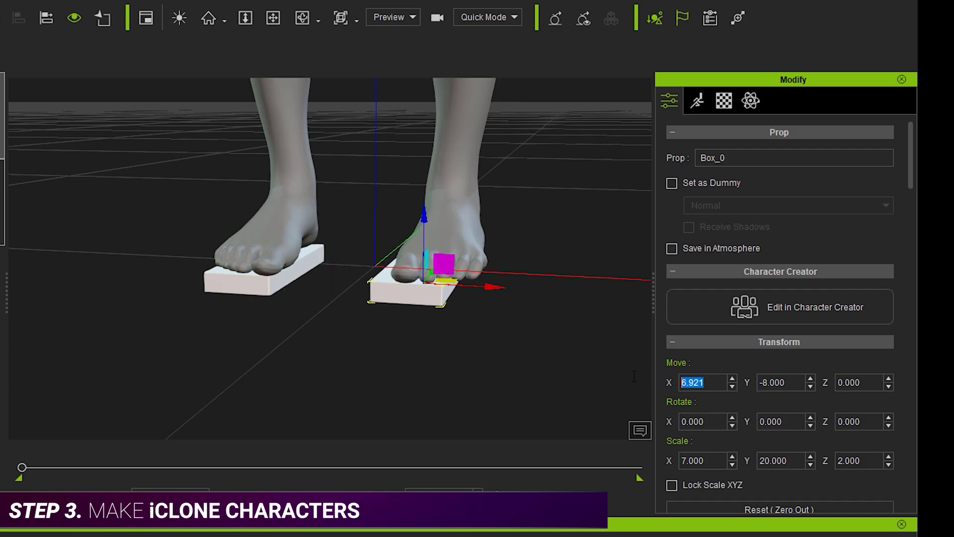
type("10")
key("Return")
right_click_drag(535, 364, 531, 334)
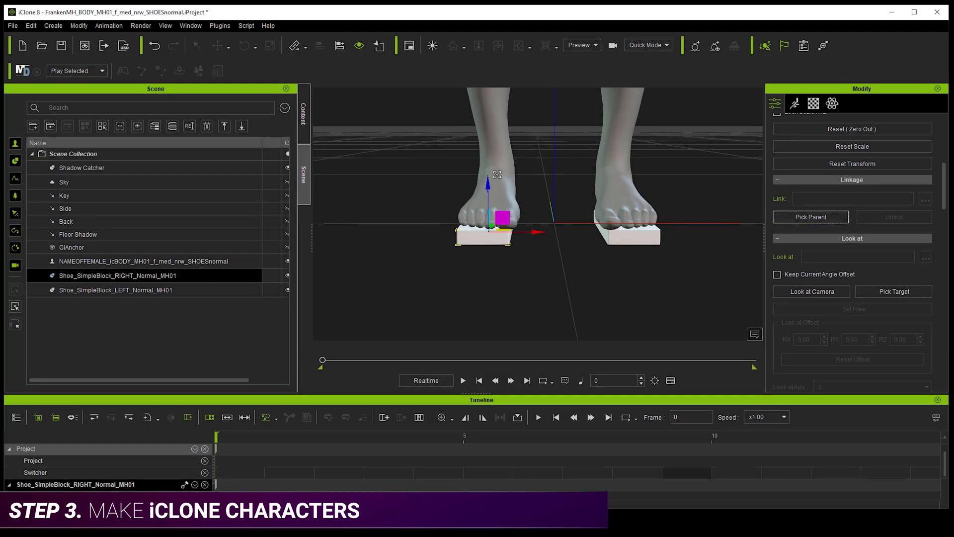
left_click(498, 174)
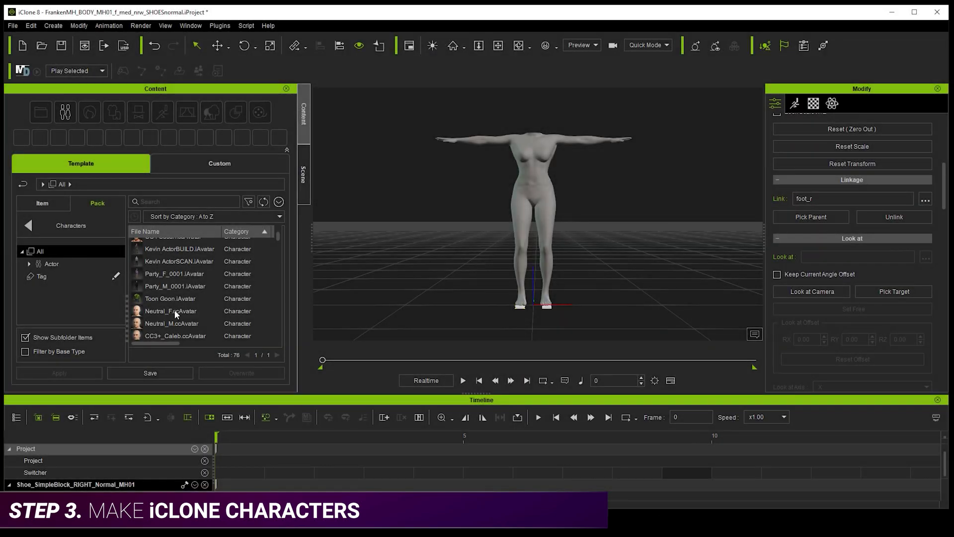
Load the Neutral_F.ccAvatar character into the scene.
double_click(175, 309)
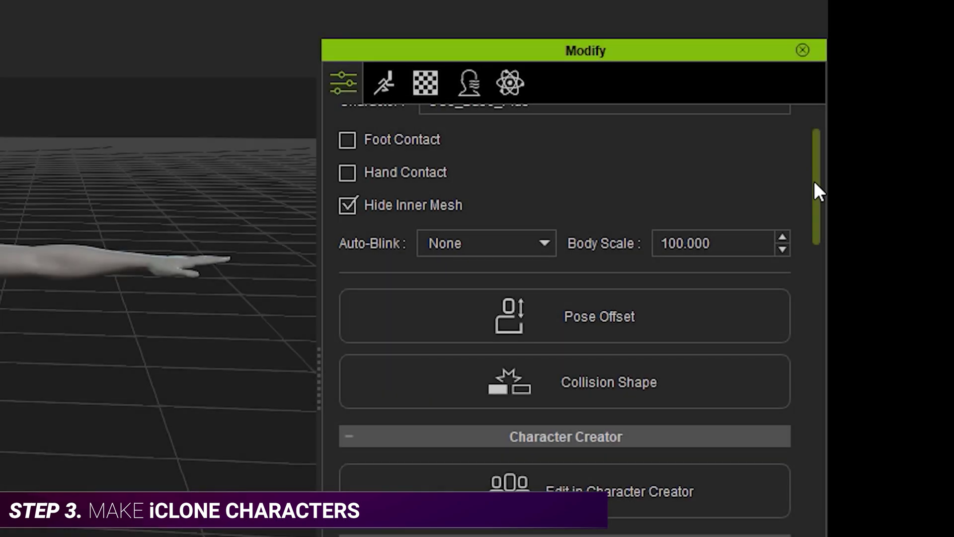
left_click_drag(942, 148, 944, 172)
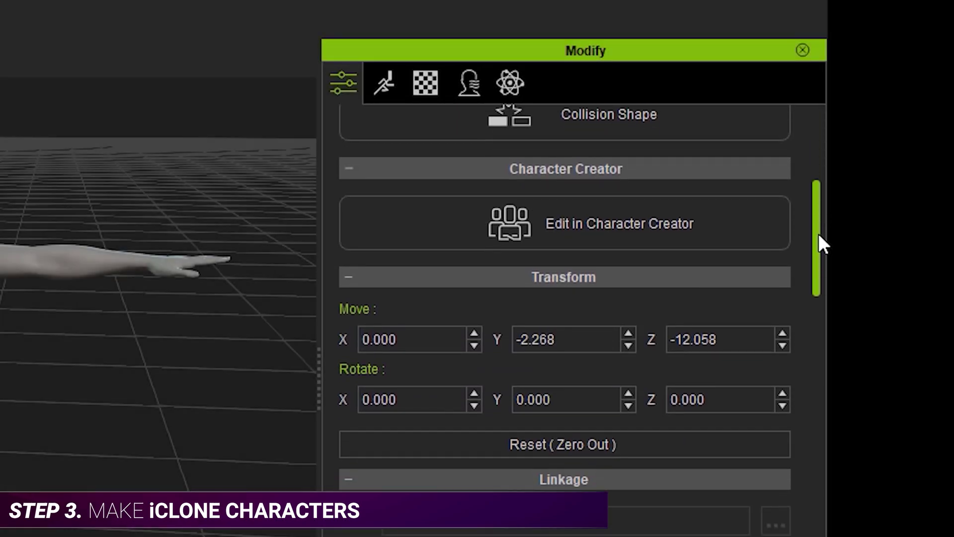
left_click_drag(820, 244, 822, 304)
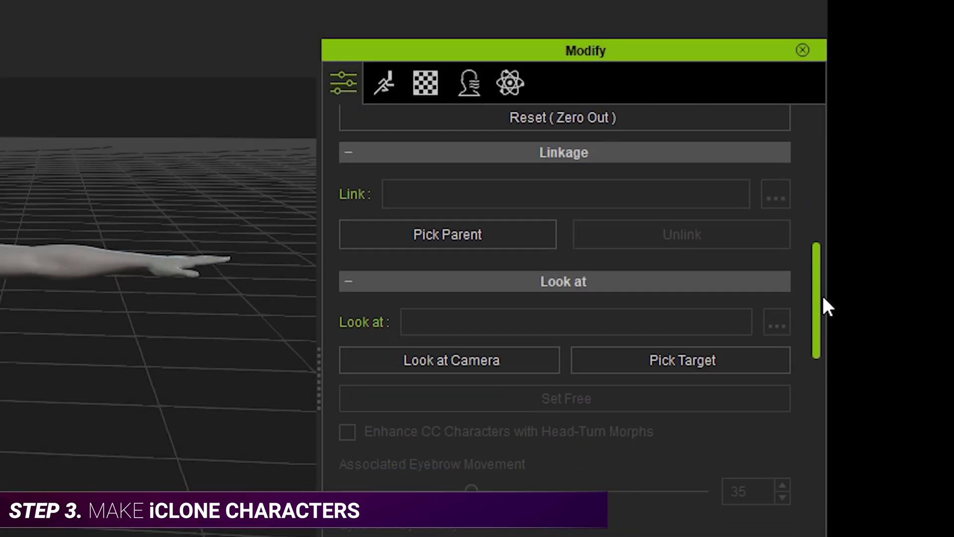
Parent the Neutral_F head character to the female body dummy, linked at its head bone.
left_click(479, 222)
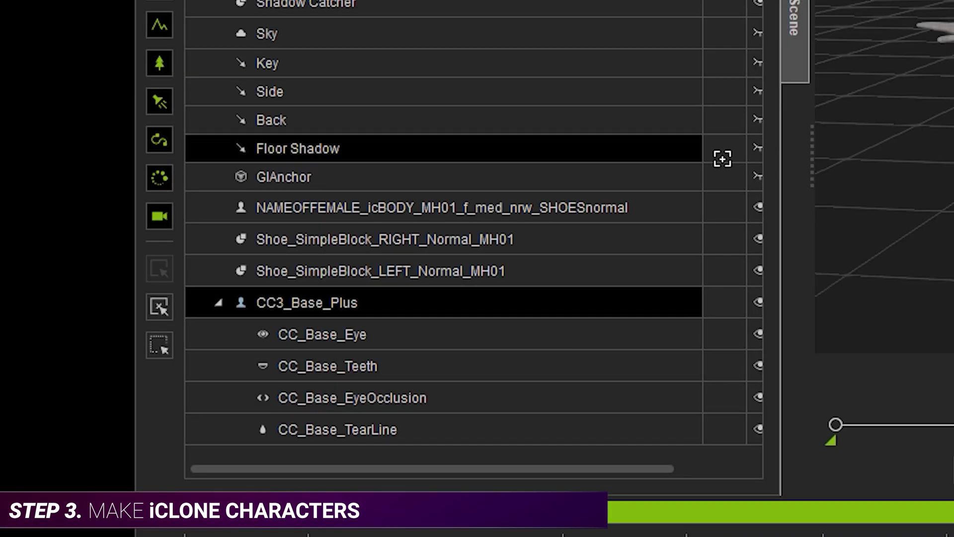
left_click(564, 205)
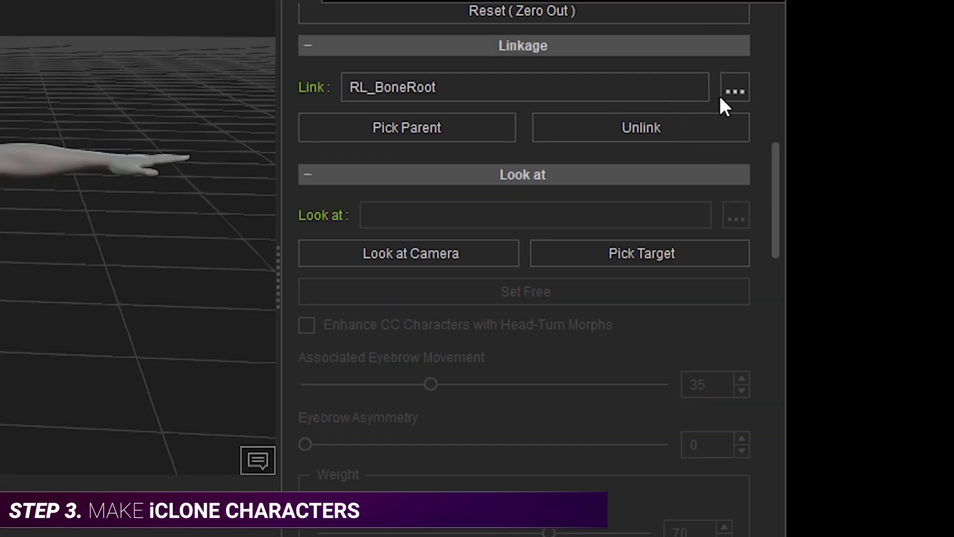
left_click(730, 95)
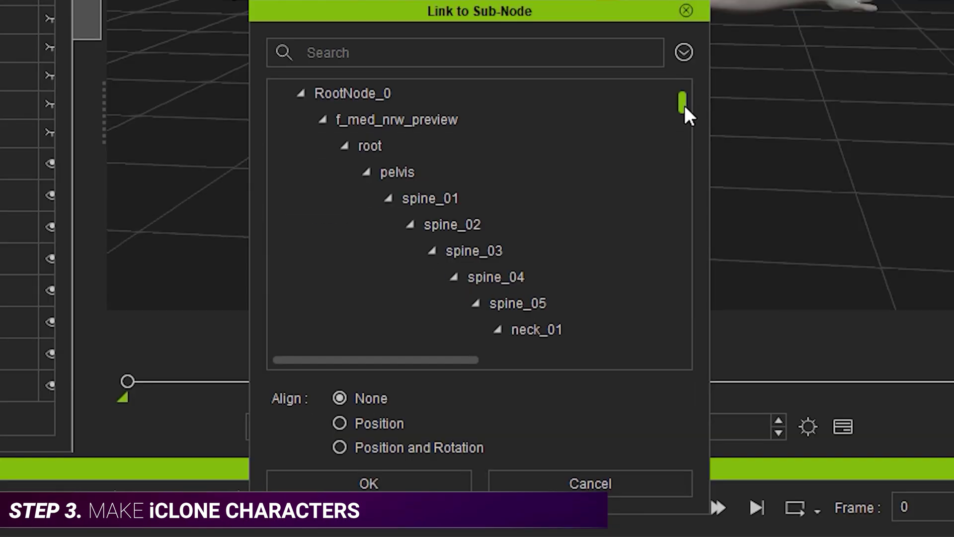
left_click_drag(686, 111, 684, 119)
left_click(582, 247)
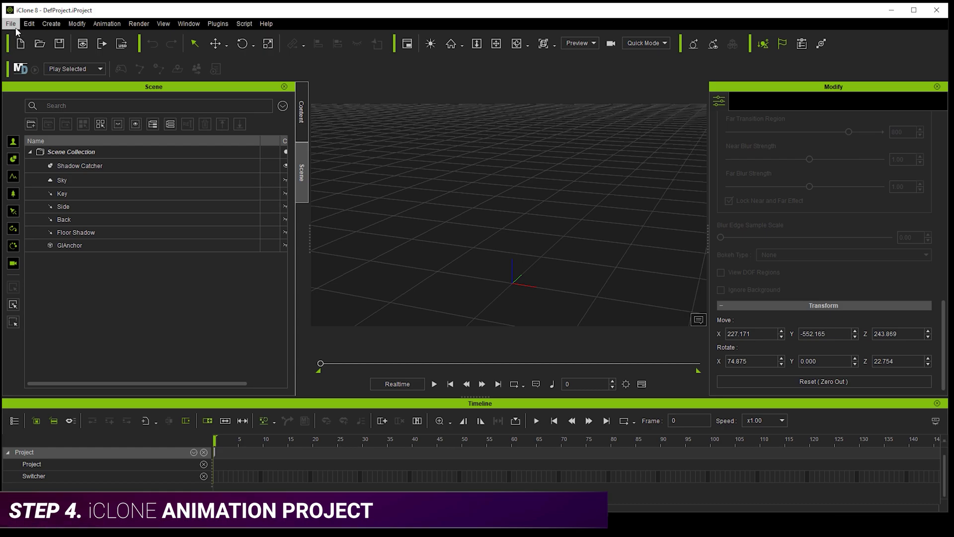
Merge FrankenMH_BODY_MH01_f_med_nrw_SHOESnormal.iProject into the scene via File > Merge Project.
left_click(12, 25)
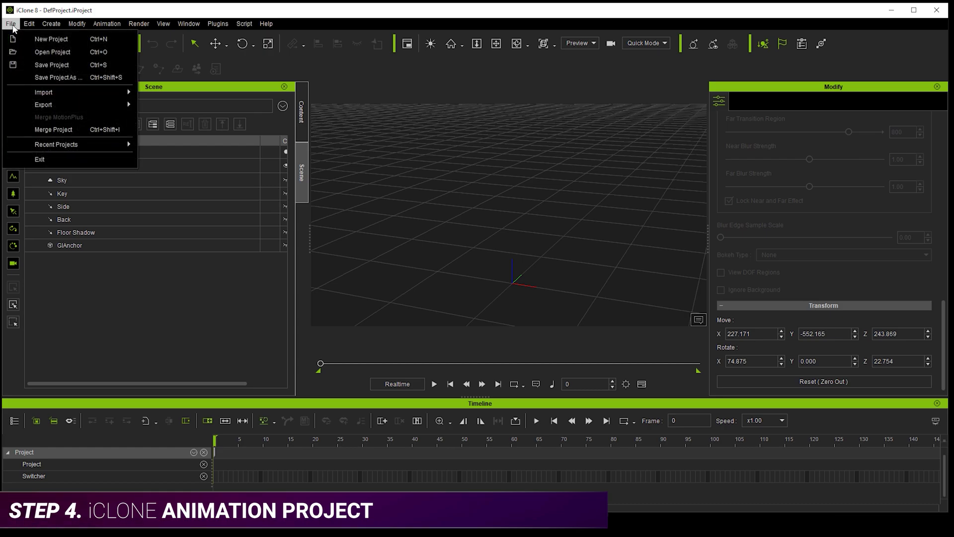
left_click(49, 131)
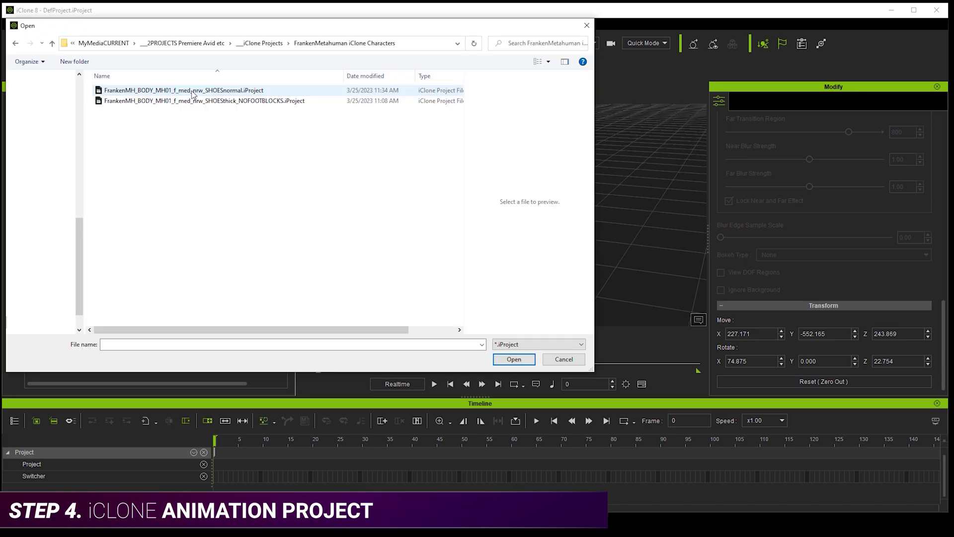
left_click(196, 94)
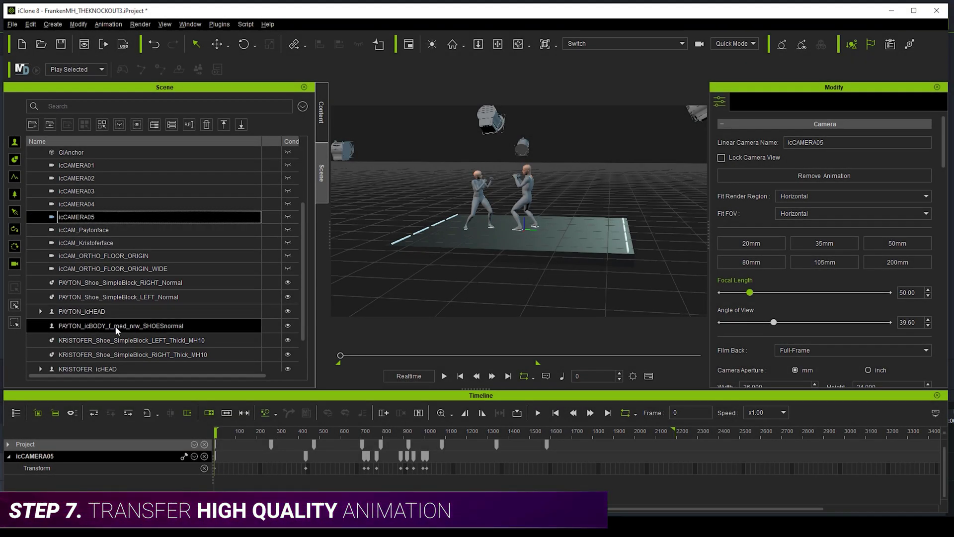
Select the PAYTON_icBODY body dummy and head to File > Export > Export FBX.
left_click(115, 326)
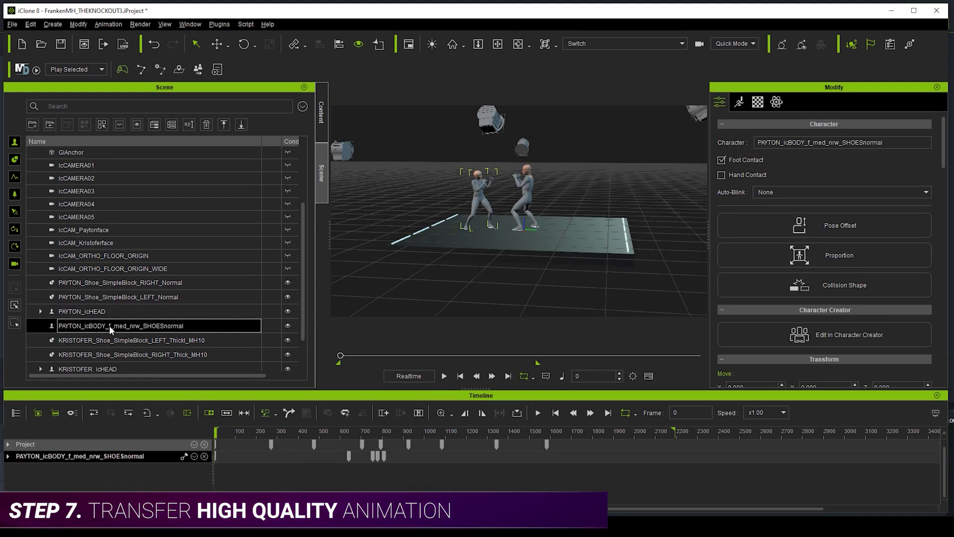
left_click(14, 25)
mouse_move(129, 104)
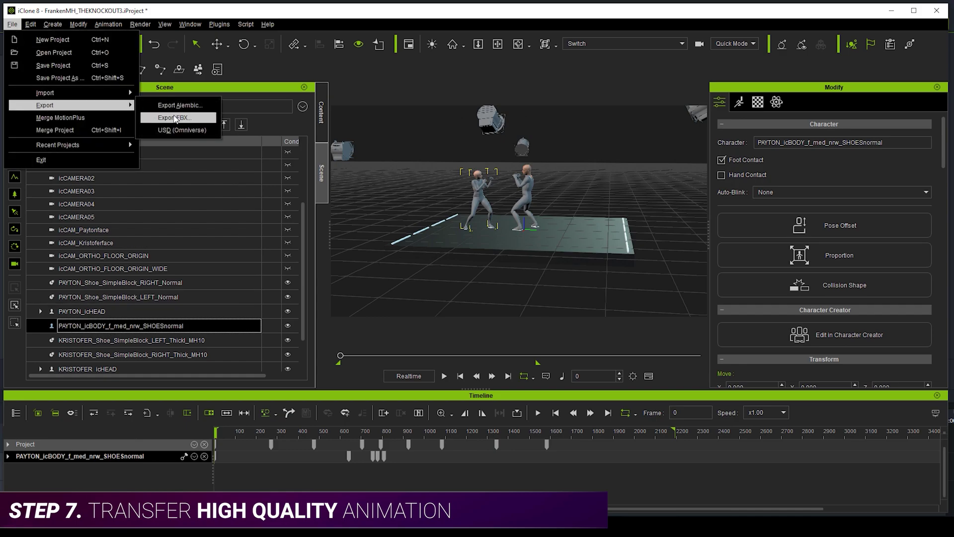